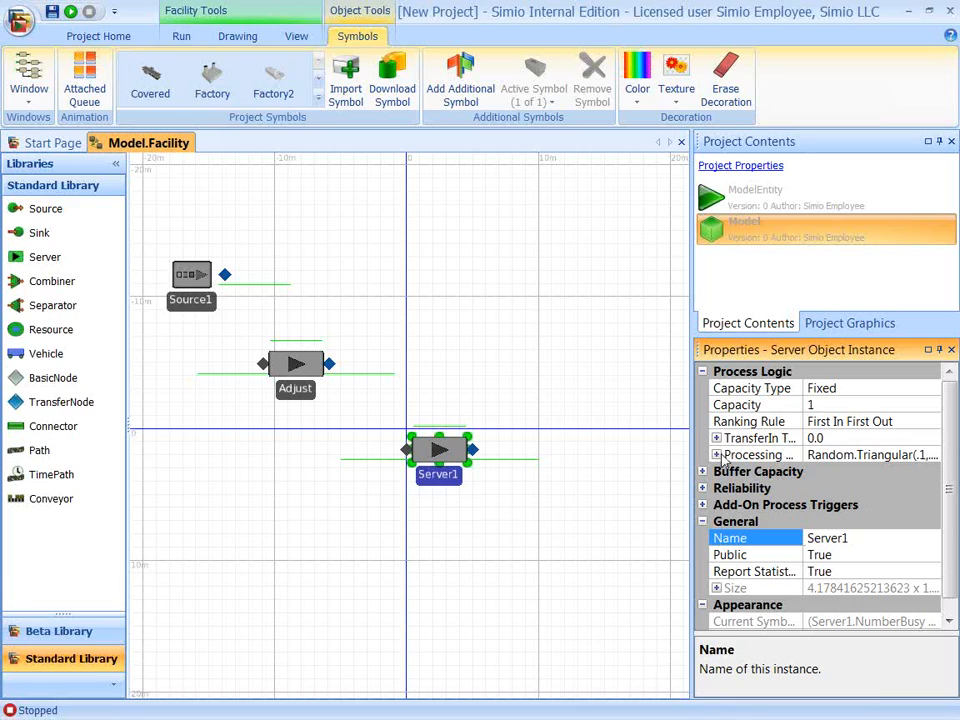
Step: Rename the Server1 object to Inspect
{"action": "key", "text": "BackSpace"}
{"action": "key", "text": "BackSpace"}
{"action": "key", "text": "BackSpace"}
{"action": "key", "text": "BackSpace"}
{"action": "key", "text": "BackSpace"}
{"action": "key", "text": "BackSpace"}
{"action": "key", "text": "BackSpace"}
{"action": "type", "text": "Inspect"}
{"action": "left_click", "coordinate": [591, 493]}
Step: Place a Sink in the facility below and to the right of the Inspect server
{"action": "left_click_drag", "start_coordinate": [44, 238], "coordinate": [588, 590]}
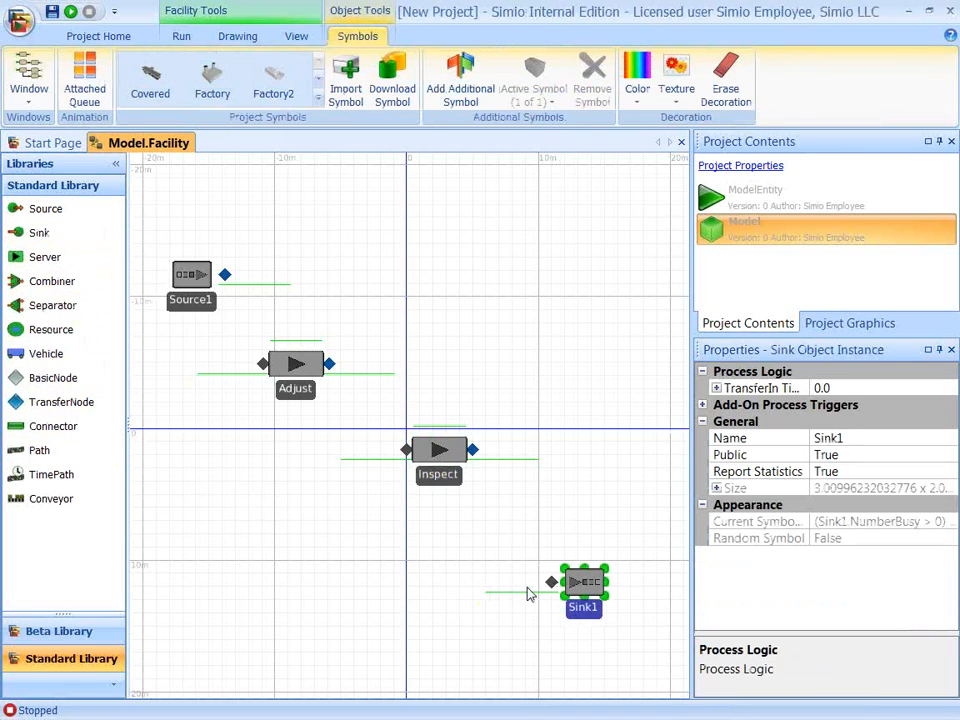
{"action": "left_click", "coordinate": [349, 567]}
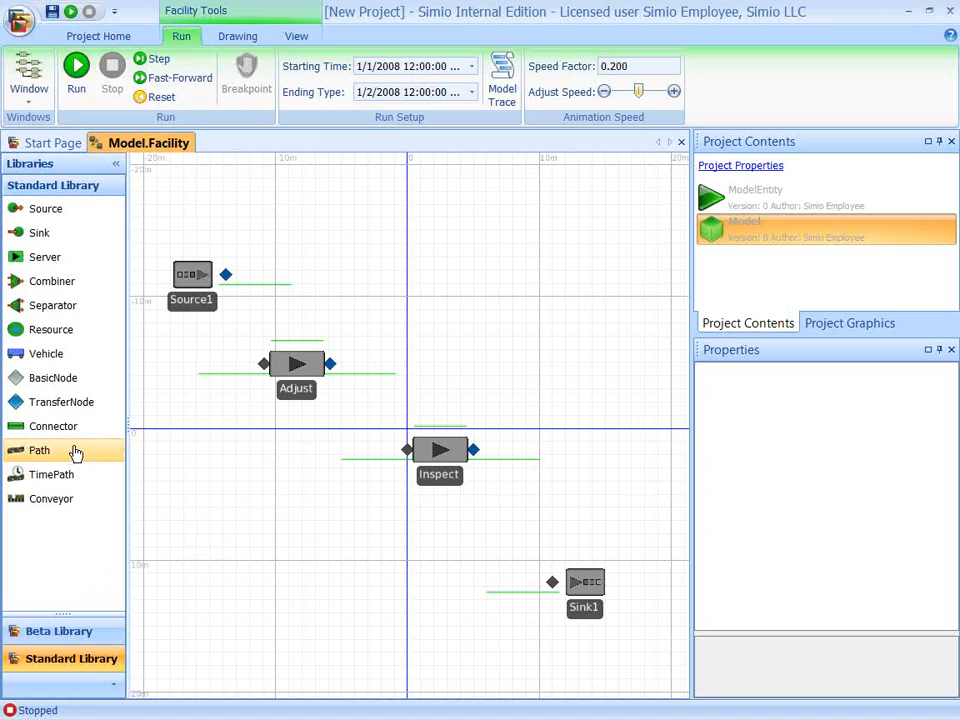
Step: Connect Source1 to Adjust, Adjust to Inspect, and Inspect to Sink1 with Paths
{"action": "left_click", "coordinate": [43, 453]}
{"action": "left_click", "coordinate": [227, 274]}
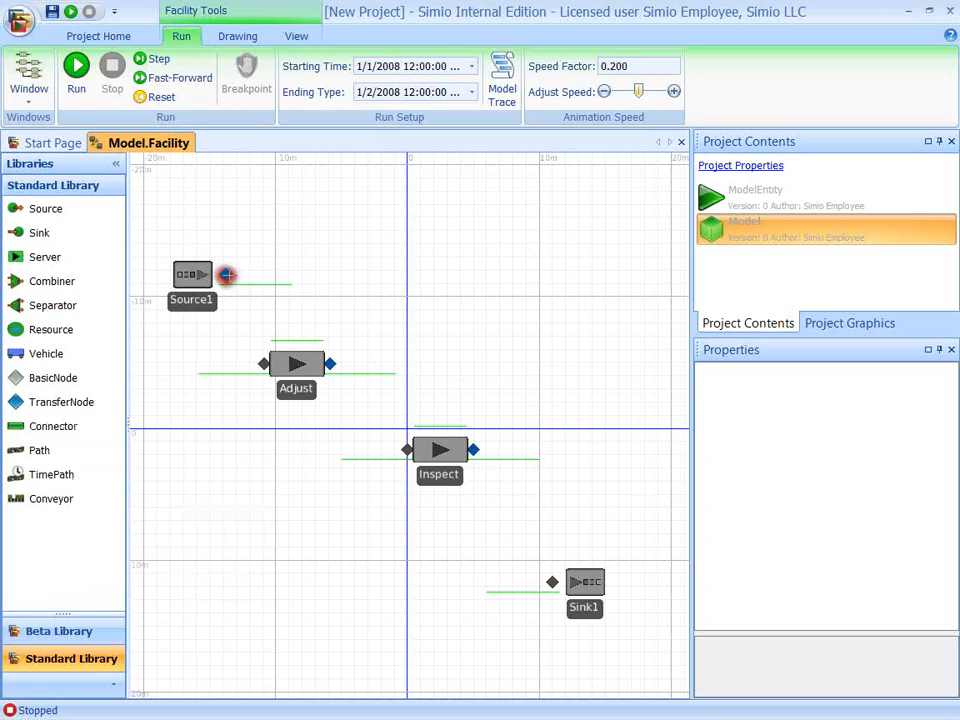
{"action": "left_click", "coordinate": [263, 364]}
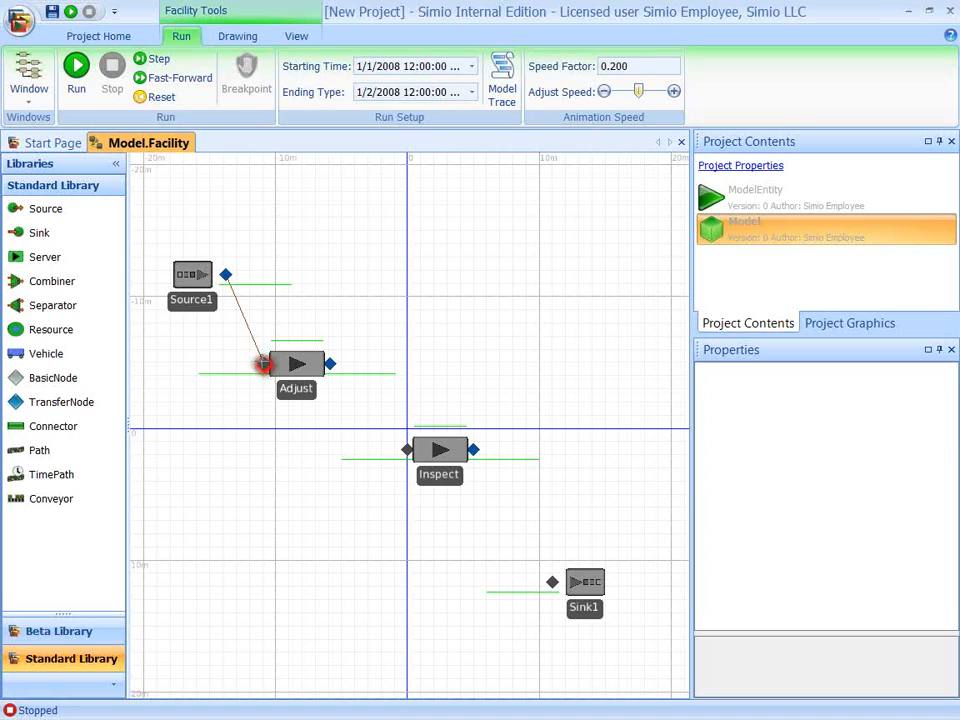
{"action": "left_click", "coordinate": [330, 364]}
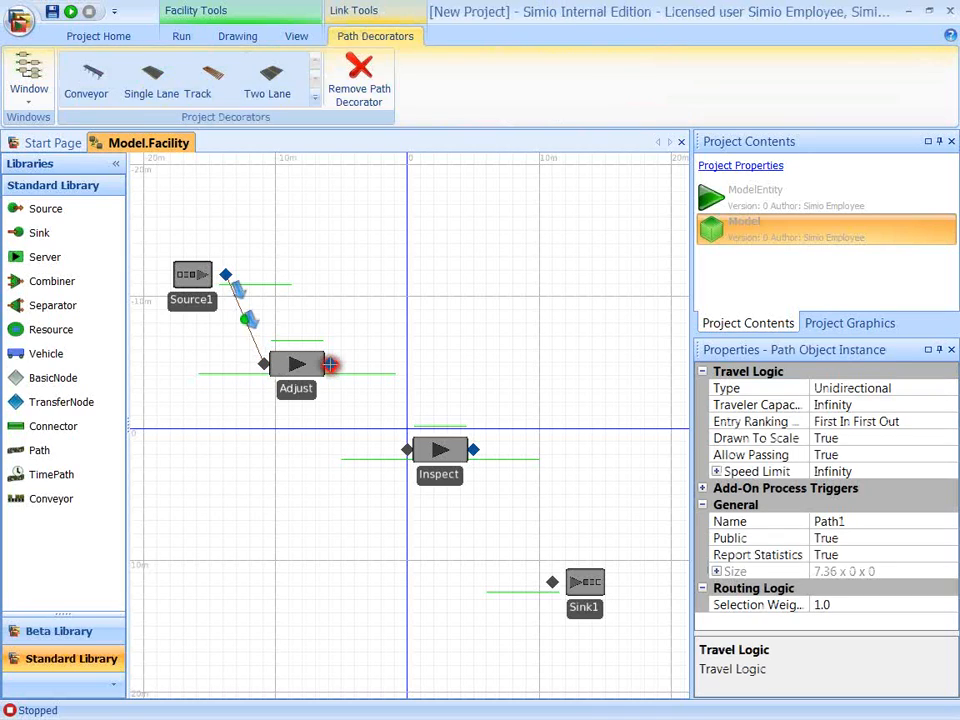
{"action": "left_click", "coordinate": [407, 450]}
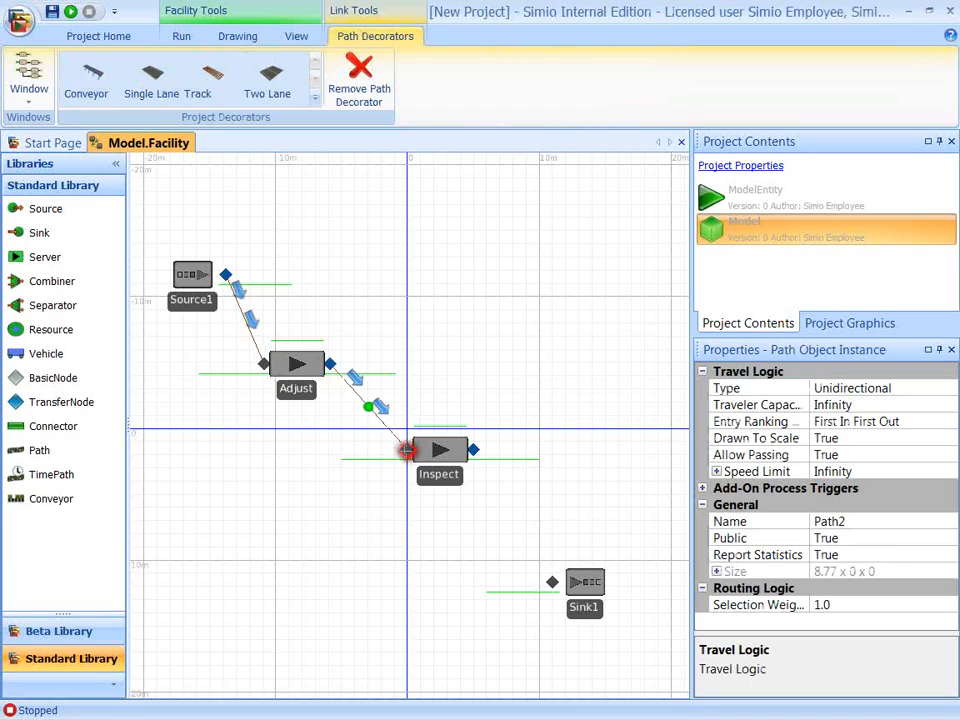
{"action": "left_click", "coordinate": [473, 450]}
{"action": "left_click", "coordinate": [552, 581]}
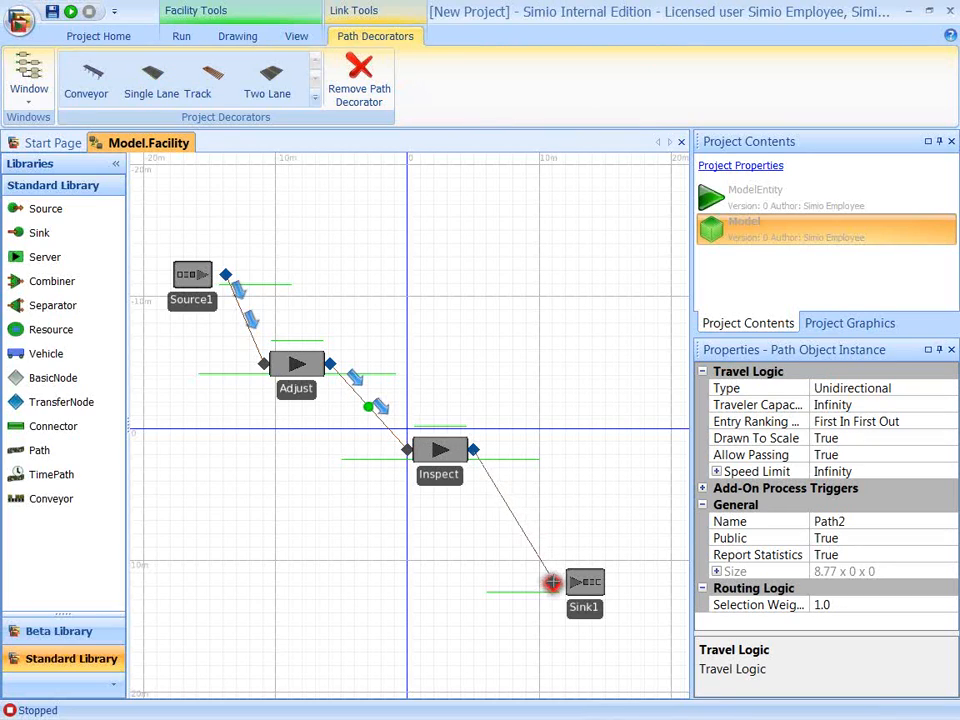
Step: Draw a return Path from Inspect's output node back to Adjust's input node, with two bends passing above the servers
{"action": "left_click", "coordinate": [473, 450]}
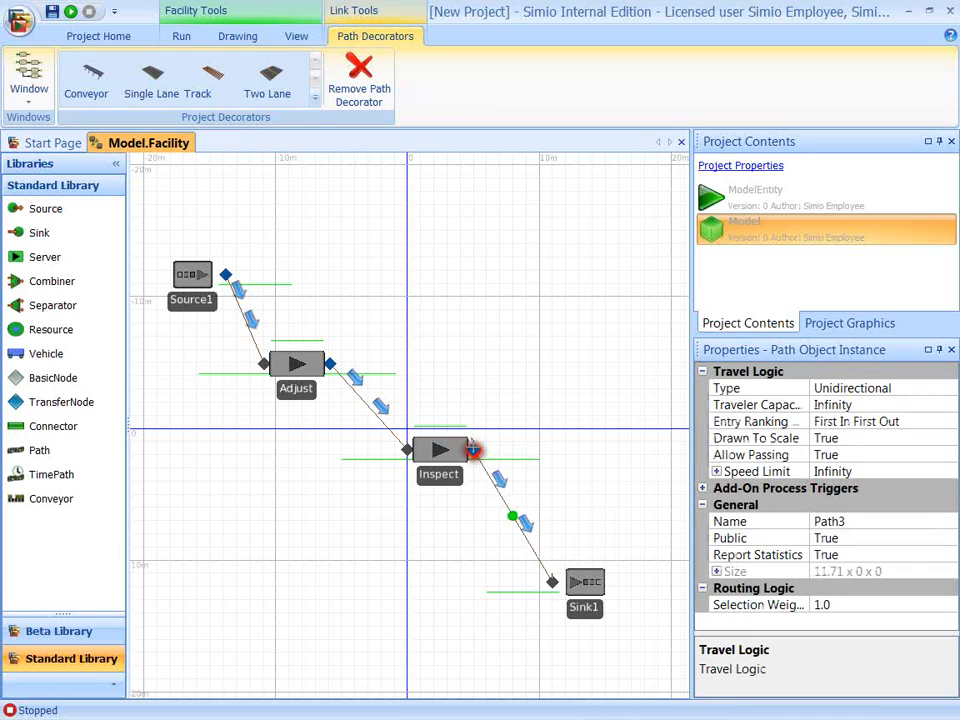
{"action": "left_click", "coordinate": [513, 398]}
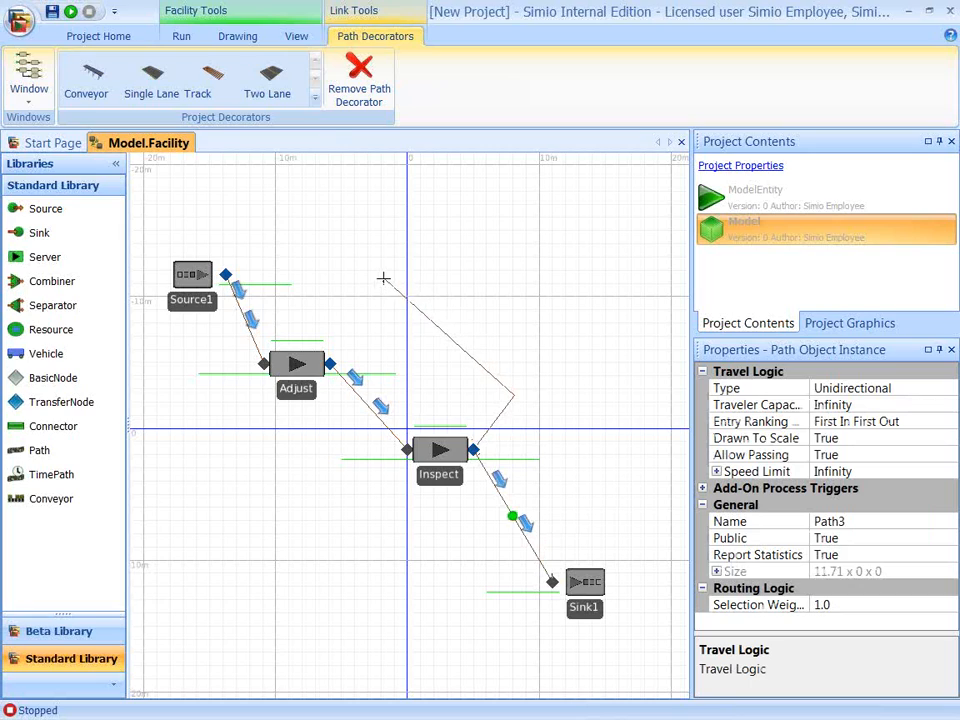
{"action": "left_click", "coordinate": [349, 272]}
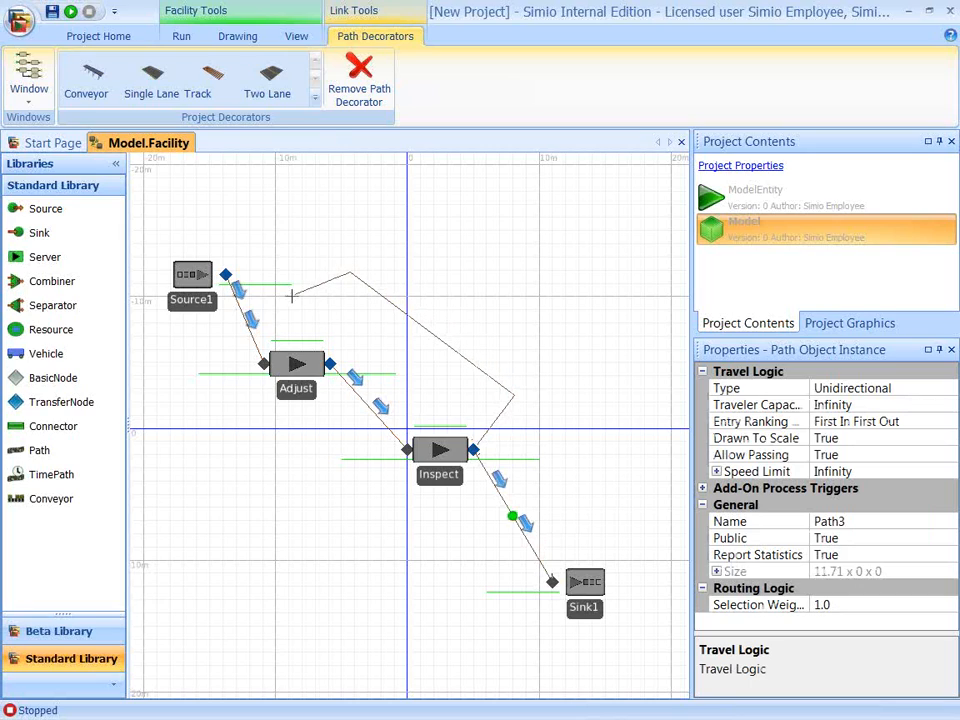
{"action": "left_click", "coordinate": [263, 364]}
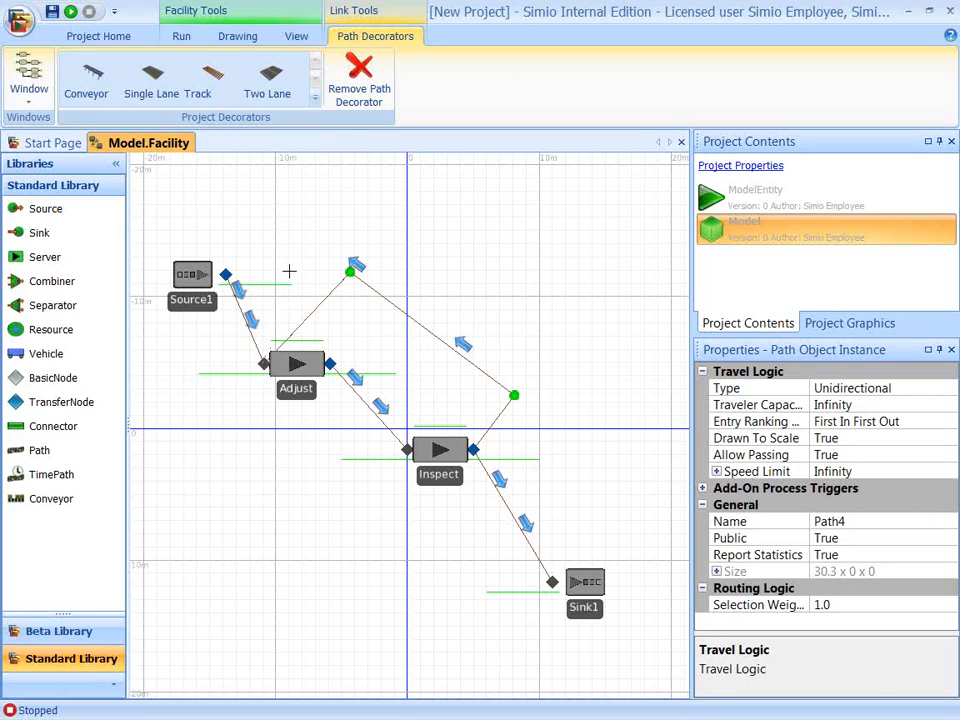
{"action": "left_click", "coordinate": [349, 321]}
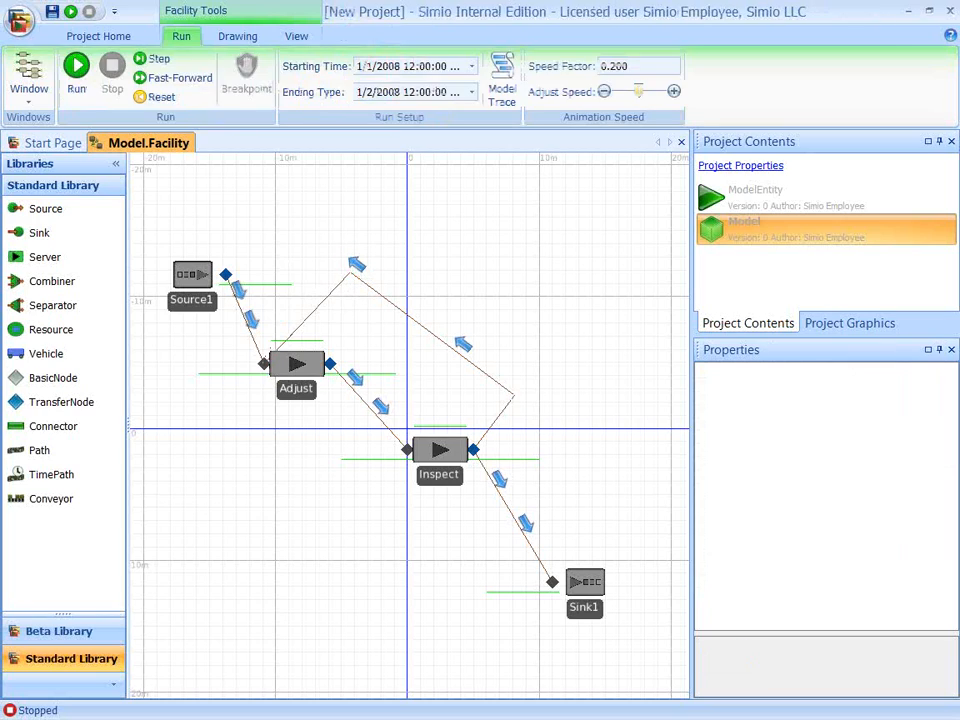
Step: Move the return path's upper bend left so it sits directly above the Adjust server
{"action": "left_click", "coordinate": [352, 276]}
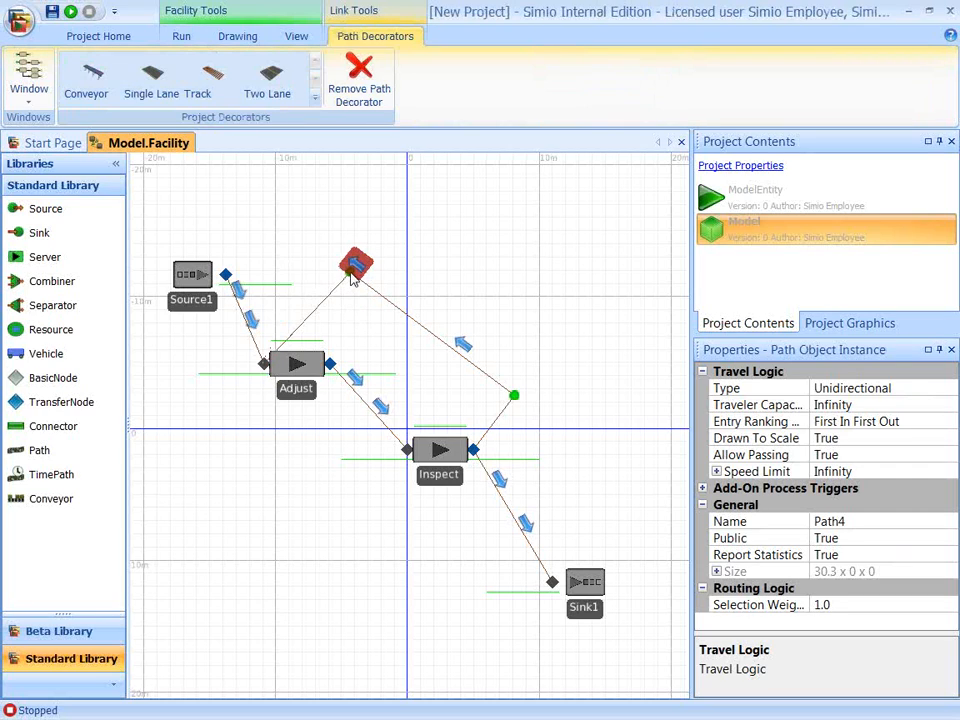
{"action": "left_click_drag", "start_coordinate": [349, 275], "coordinate": [291, 268]}
{"action": "left_click", "coordinate": [448, 268]}
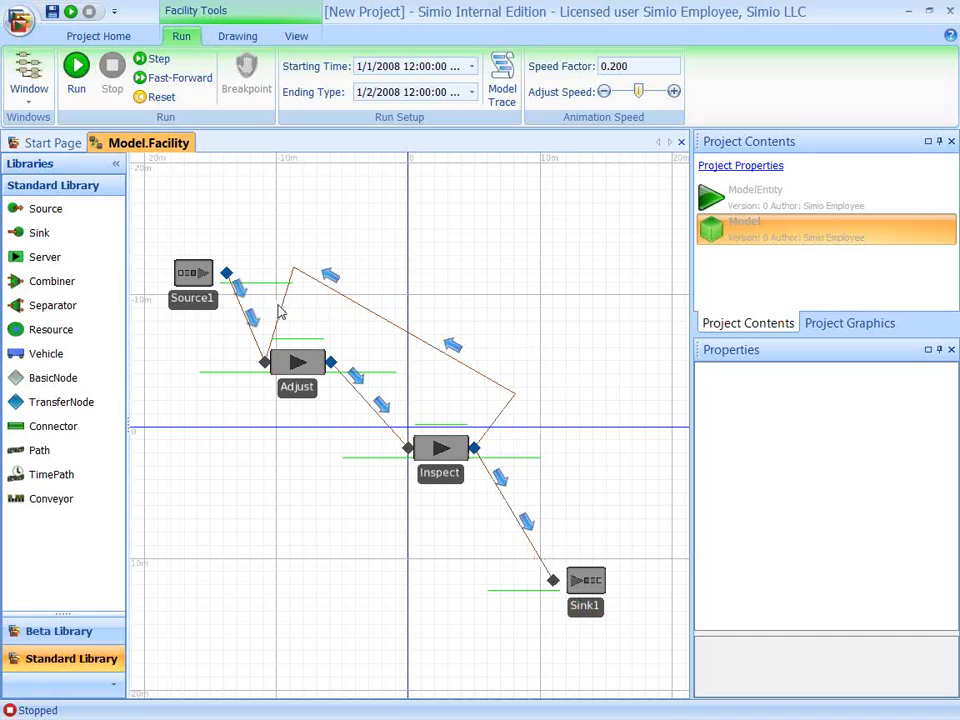
Step: Set the Outbound Link Rule of Inspect's output node to By Link Weight and widen the property name column
{"action": "left_click", "coordinate": [476, 450]}
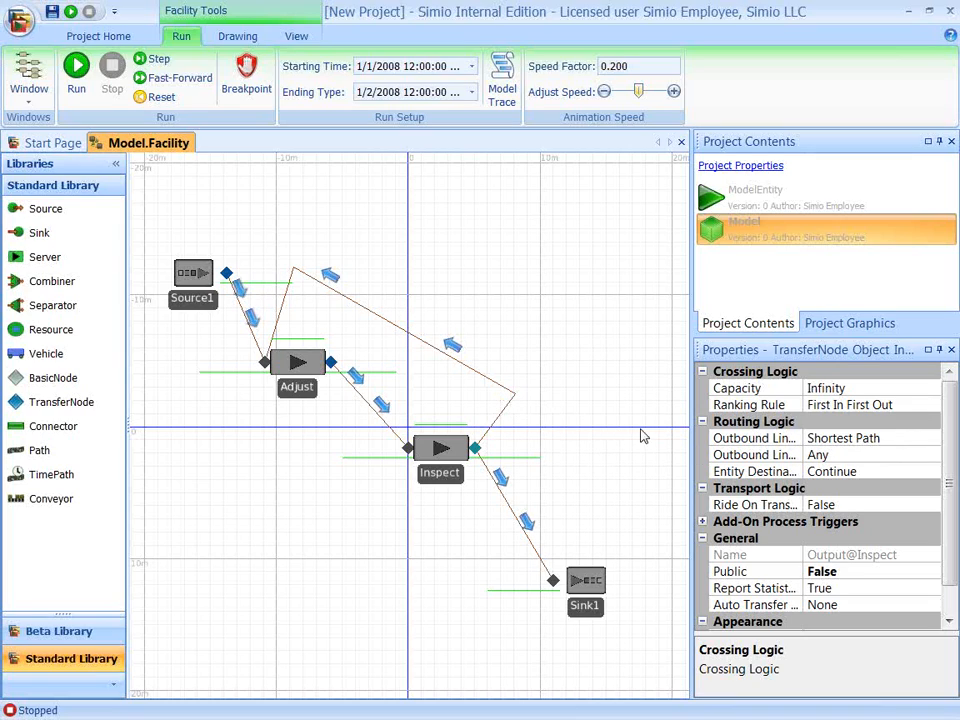
{"action": "left_click", "coordinate": [932, 440]}
{"action": "left_click", "coordinate": [932, 440]}
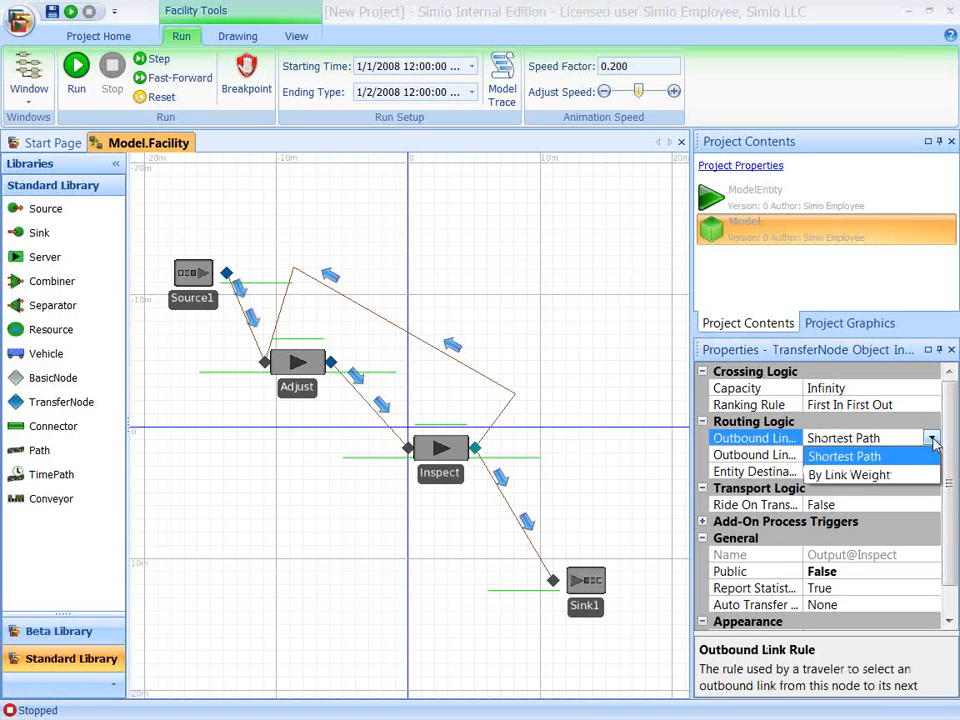
{"action": "left_click", "coordinate": [896, 476]}
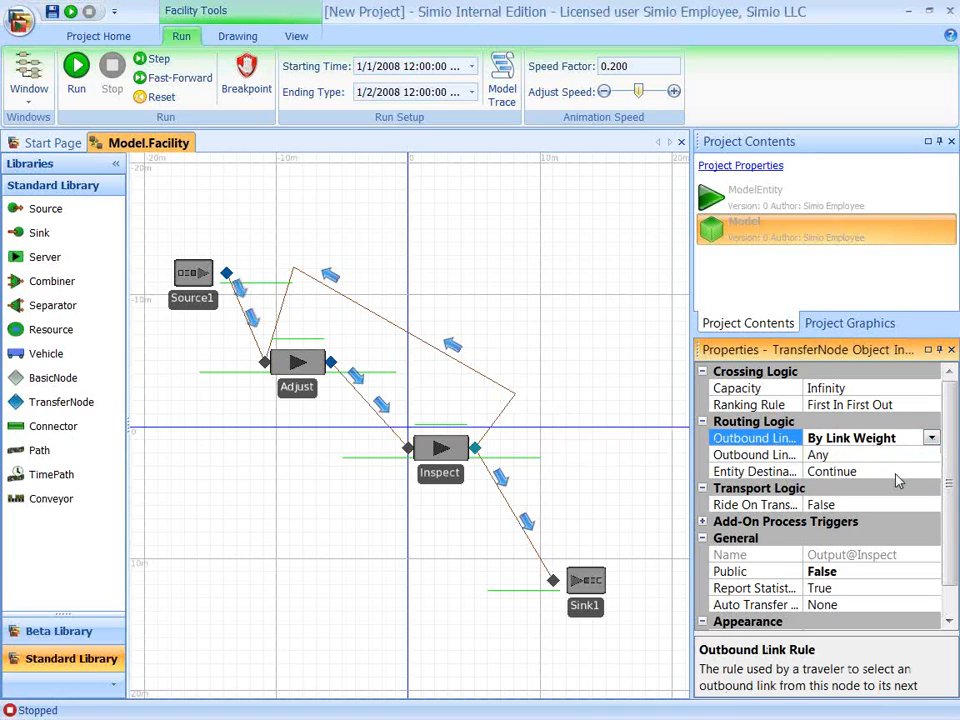
{"action": "left_click_drag", "start_coordinate": [804, 388], "coordinate": [833, 394]}
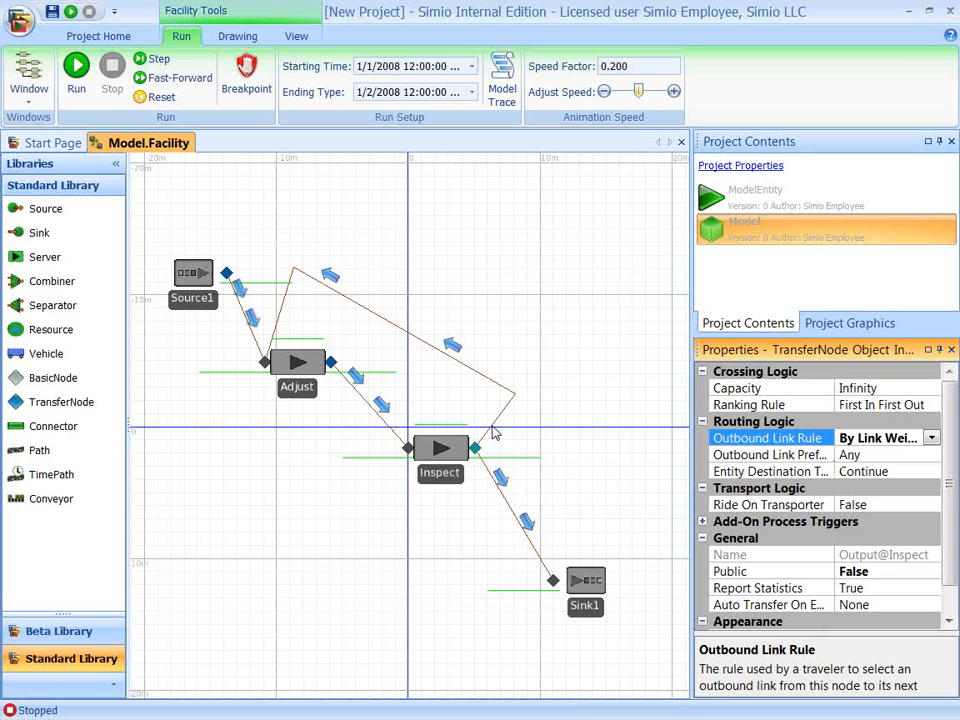
Step: Set the Selection Weight of the Inspect-to-Sink1 path to 90 and edit the weight of the return path to Adjust
{"action": "left_click", "coordinate": [510, 509]}
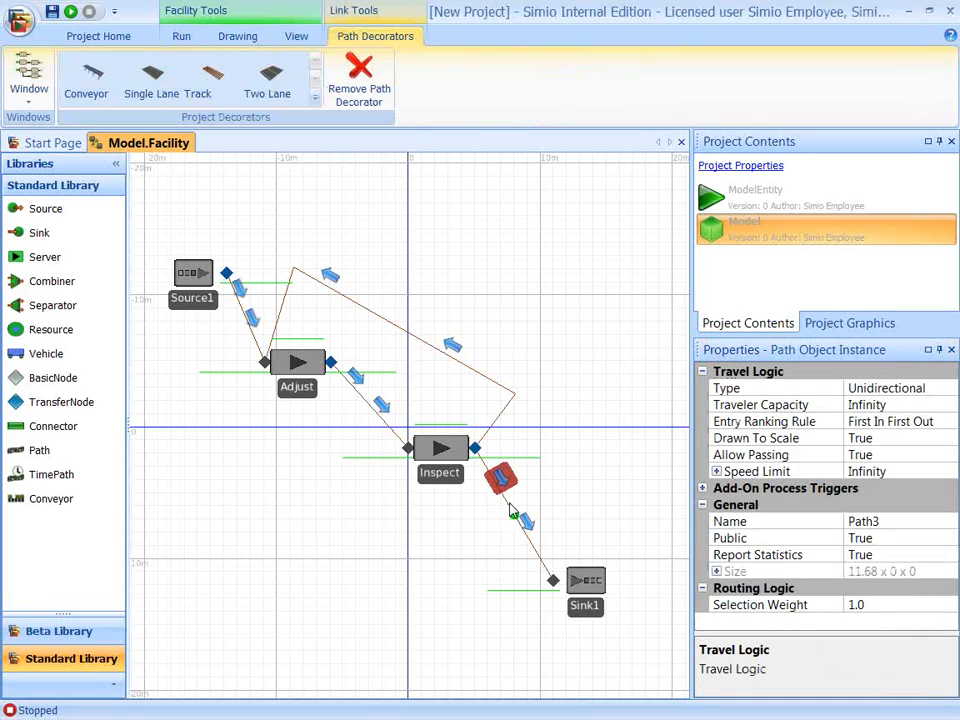
{"action": "left_click", "coordinate": [863, 604]}
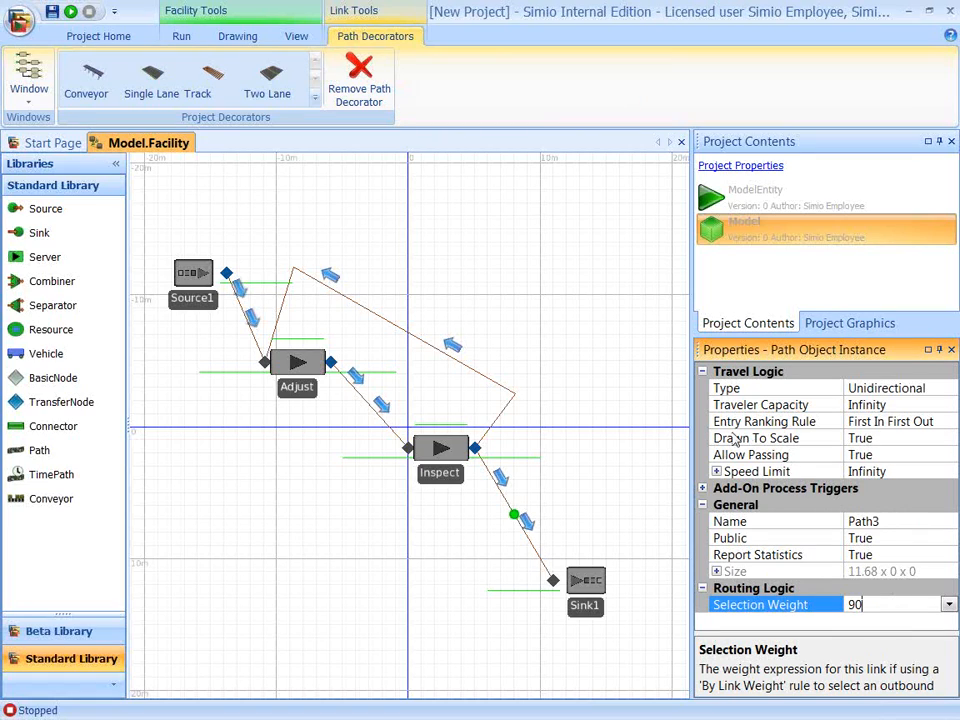
{"action": "left_click", "coordinate": [478, 376]}
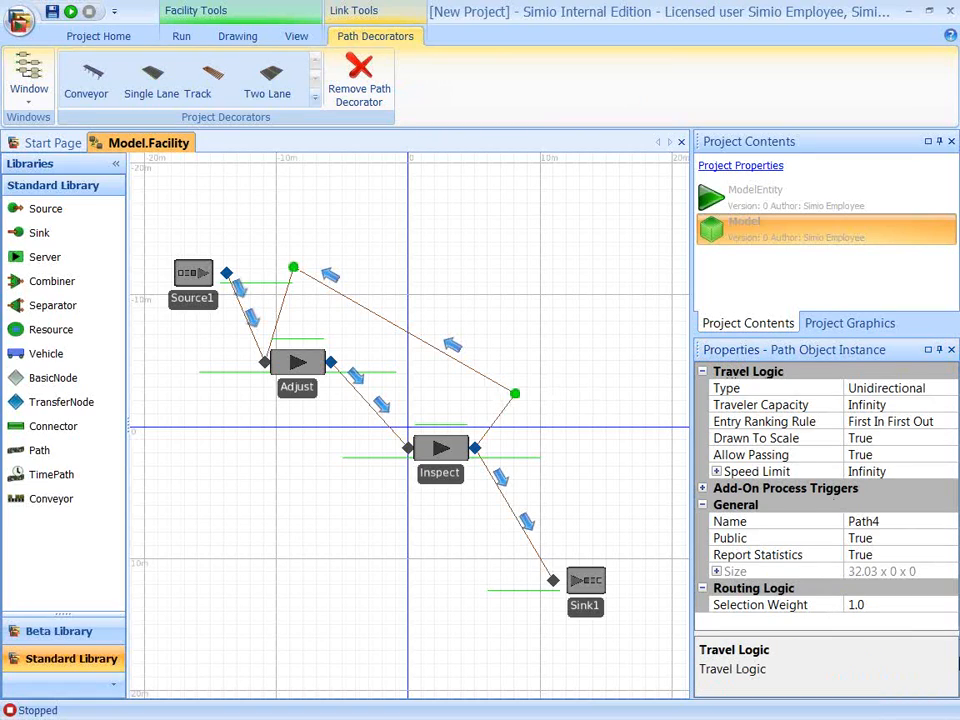
{"action": "left_click", "coordinate": [874, 605]}
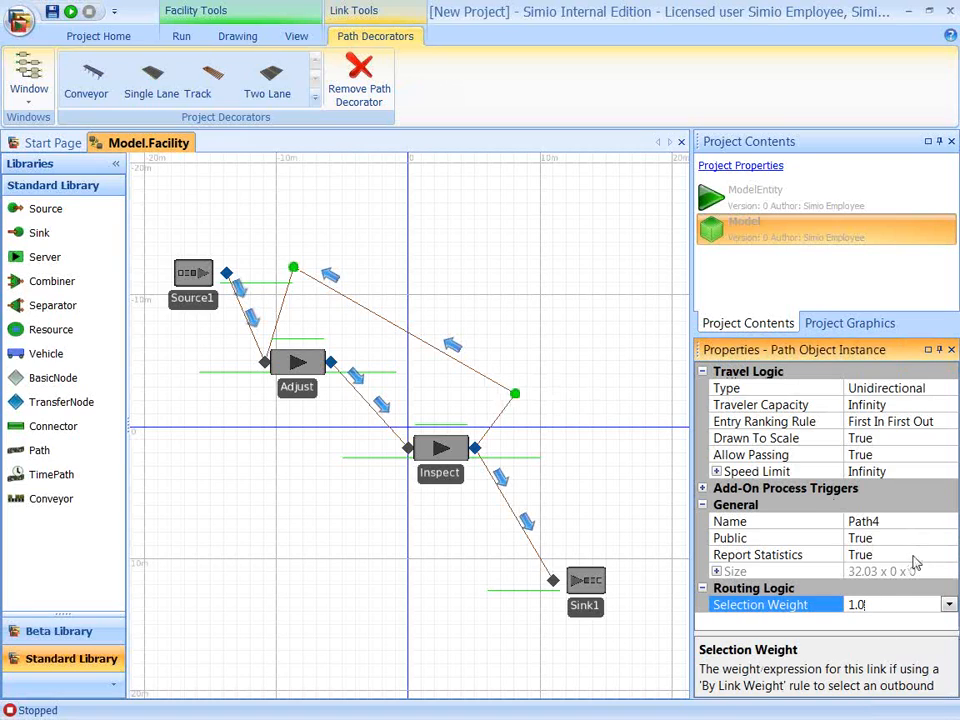
{"action": "type", "text": "1"}
{"action": "left_click", "coordinate": [604, 425]}
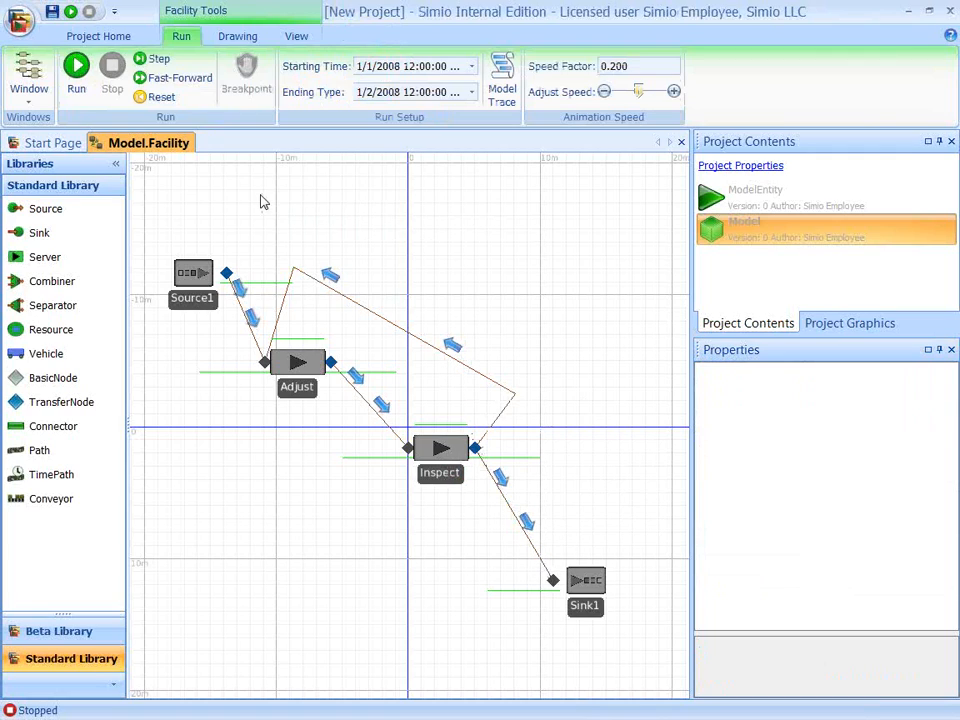
Step: Run the model in the 3D view and slow the animation speed factor to 0.100
{"action": "left_click", "coordinate": [72, 72]}
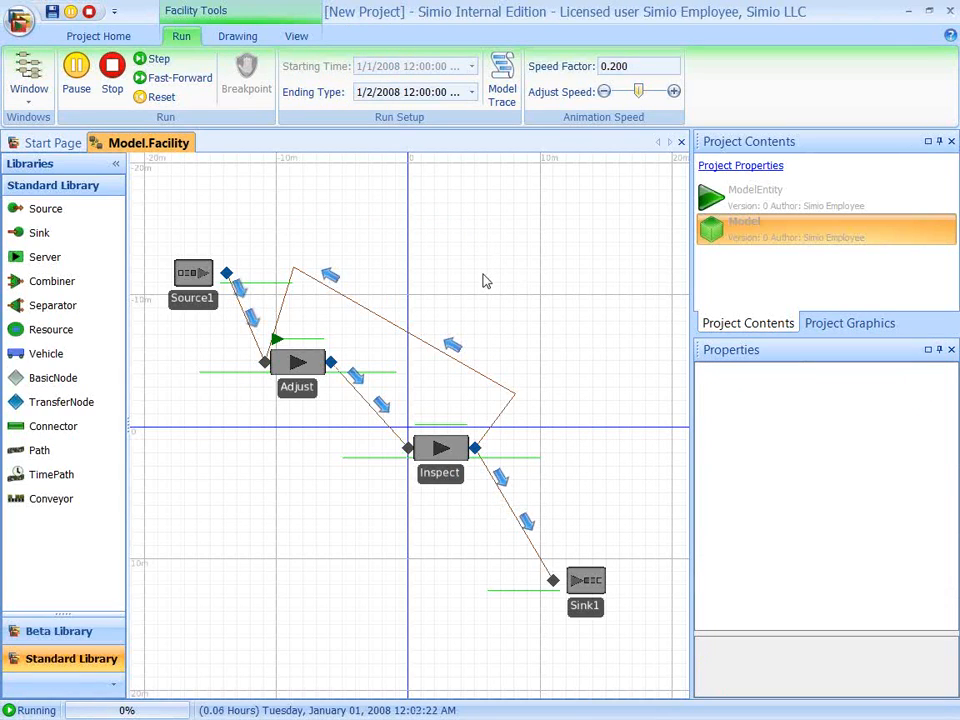
{"action": "key", "text": "3"}
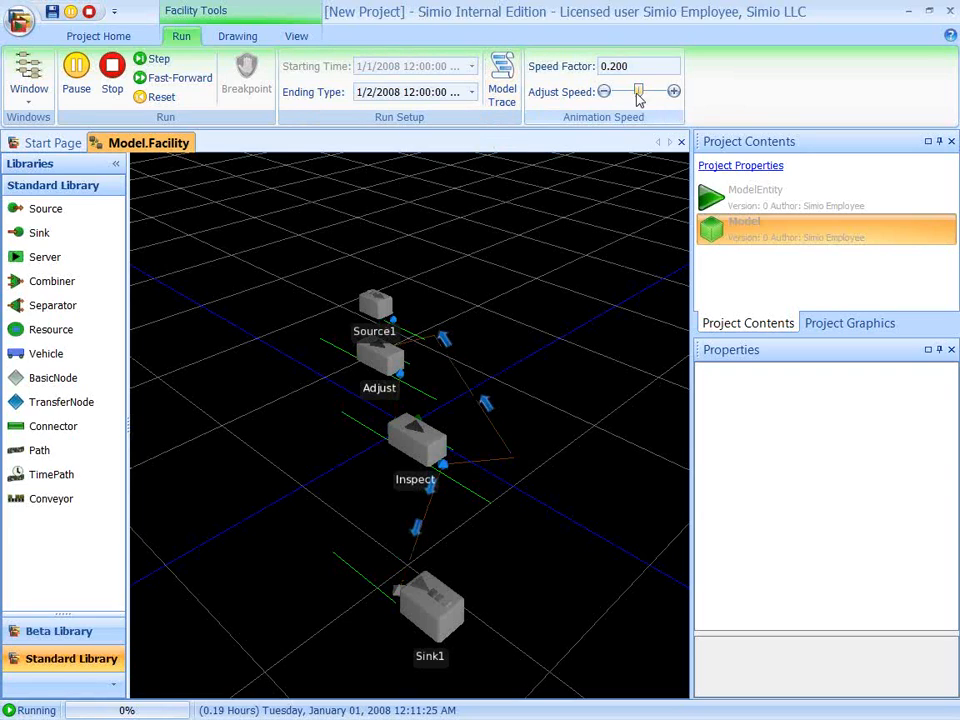
{"action": "left_click_drag", "start_coordinate": [638, 92], "coordinate": [608, 93]}
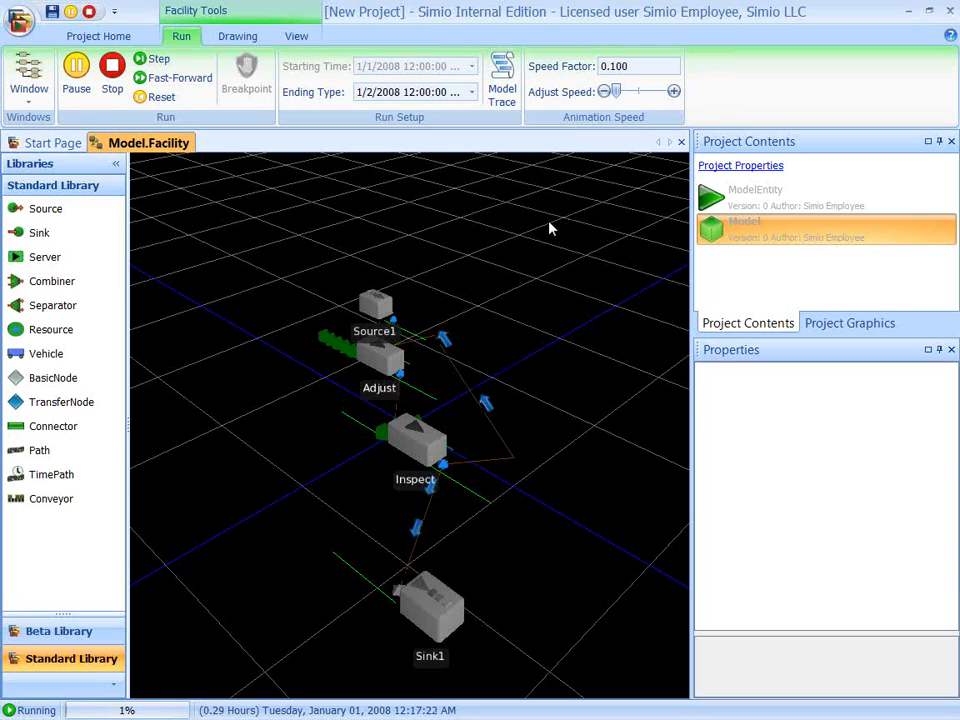
Step: Return the facility to the 2D view and stop the simulation run
{"action": "left_click_drag", "start_coordinate": [549, 225], "coordinate": [544, 235]}
{"action": "key", "text": "2"}
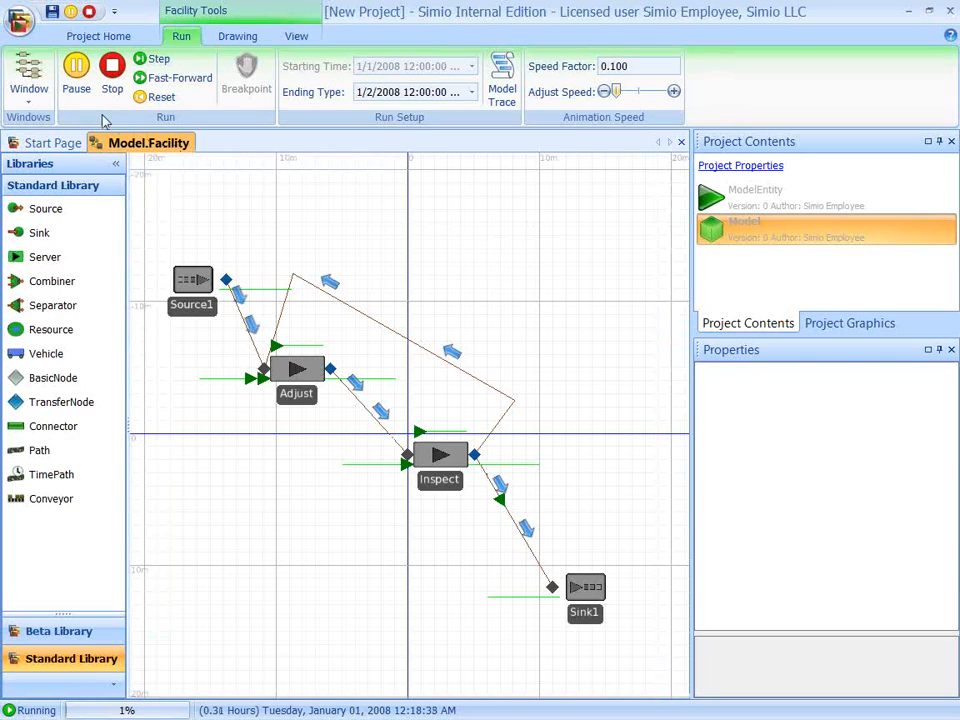
{"action": "left_click", "coordinate": [111, 80]}
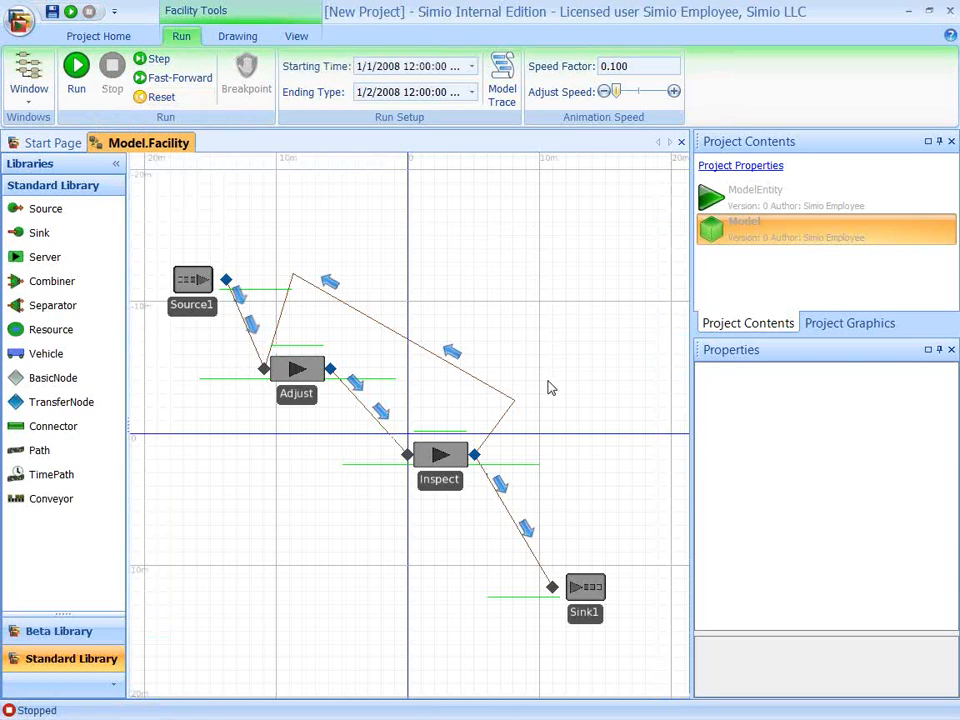
Step: Select the path from Inspect to Sink1
{"action": "left_click", "coordinate": [510, 520]}
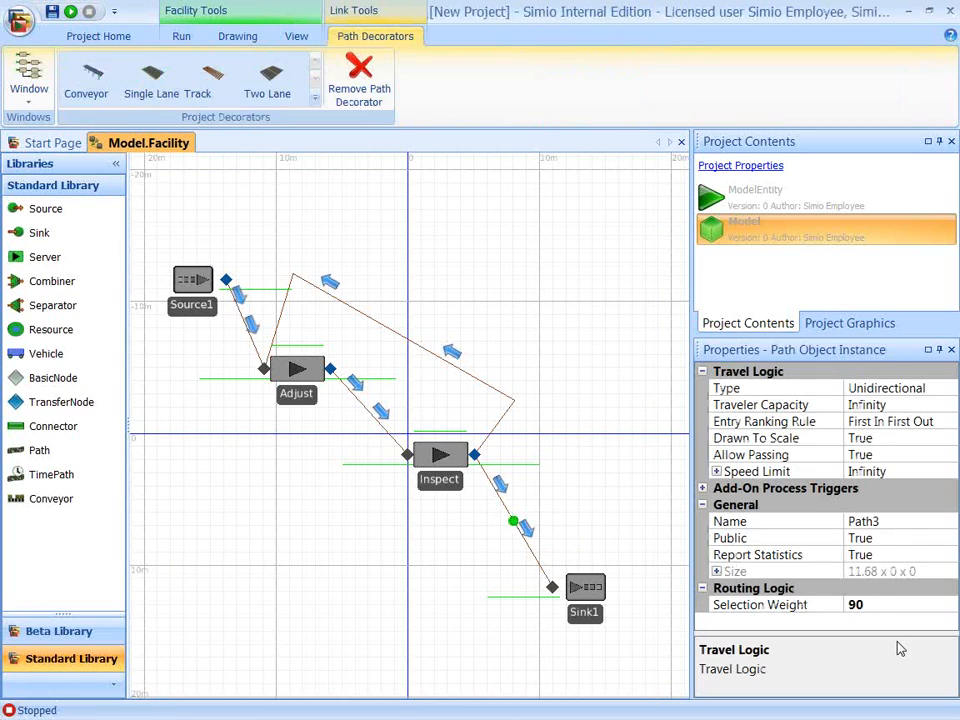